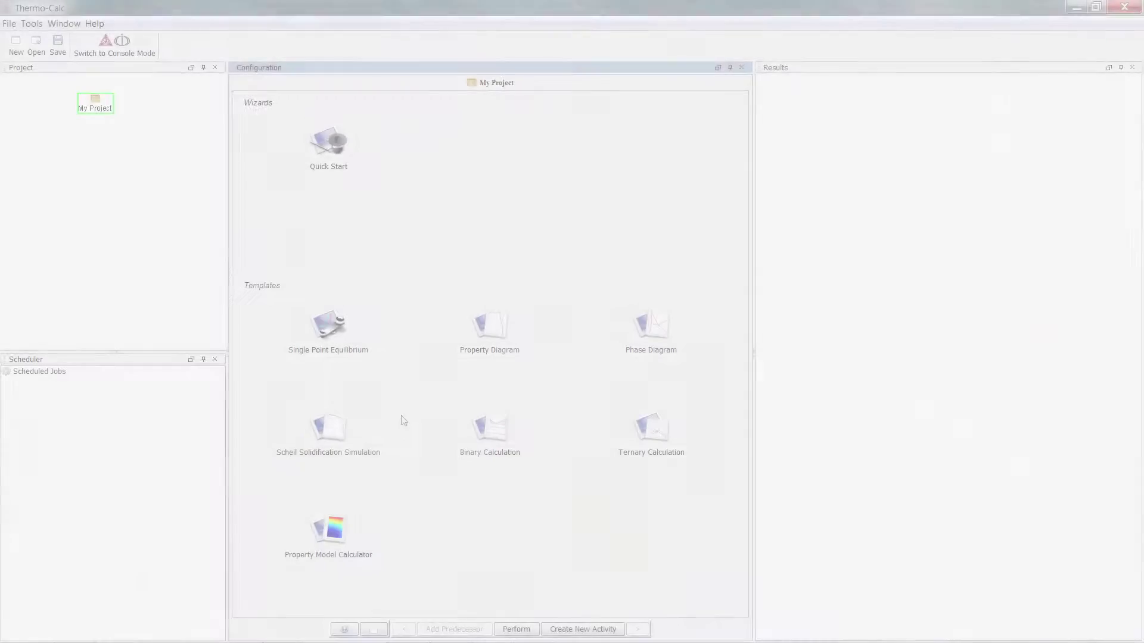
Start a Scheil Solidification Simulation template and open the Databases list.
left_click(331, 433)
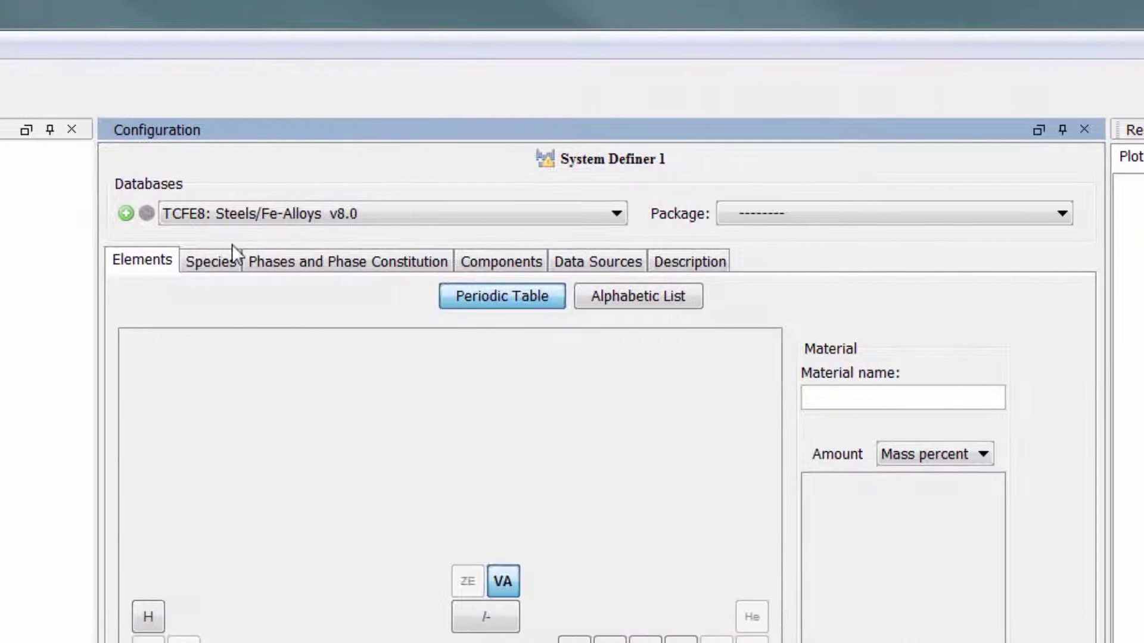
left_click(593, 220)
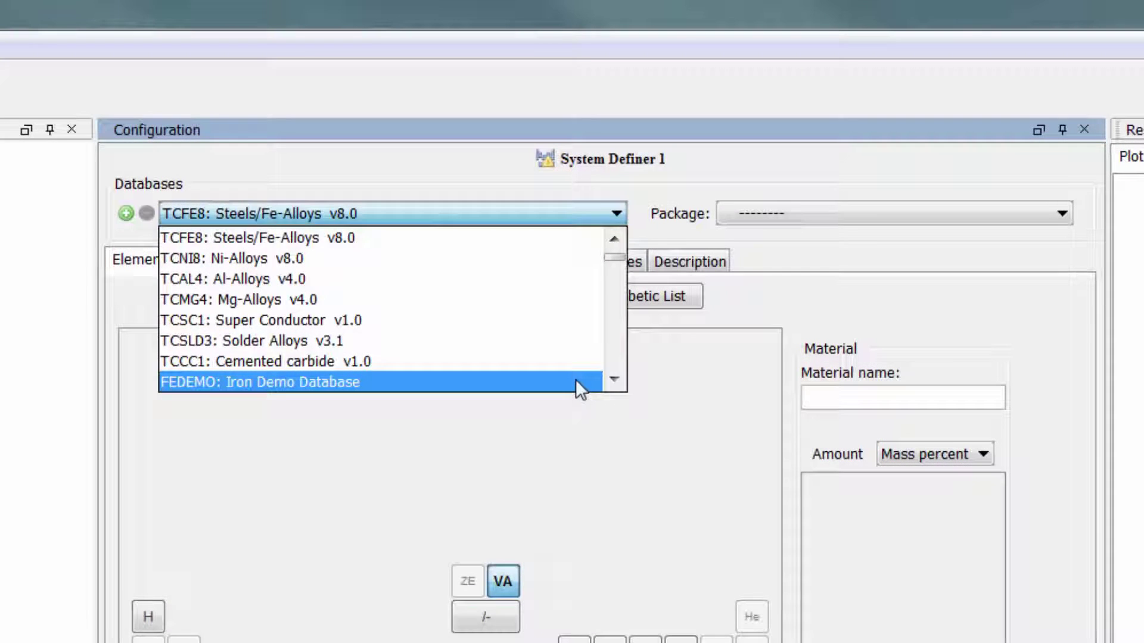
Use the FEDEMO Iron Demo Database and select Fe, Cr and Ni from the periodic table.
left_click(576, 380)
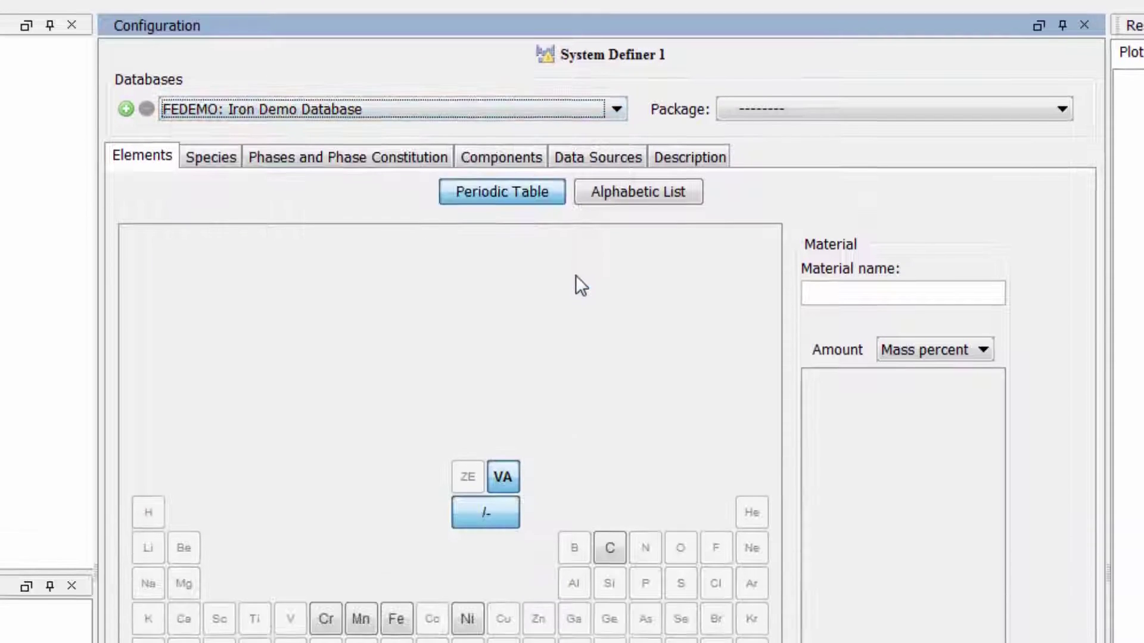
left_click(396, 334)
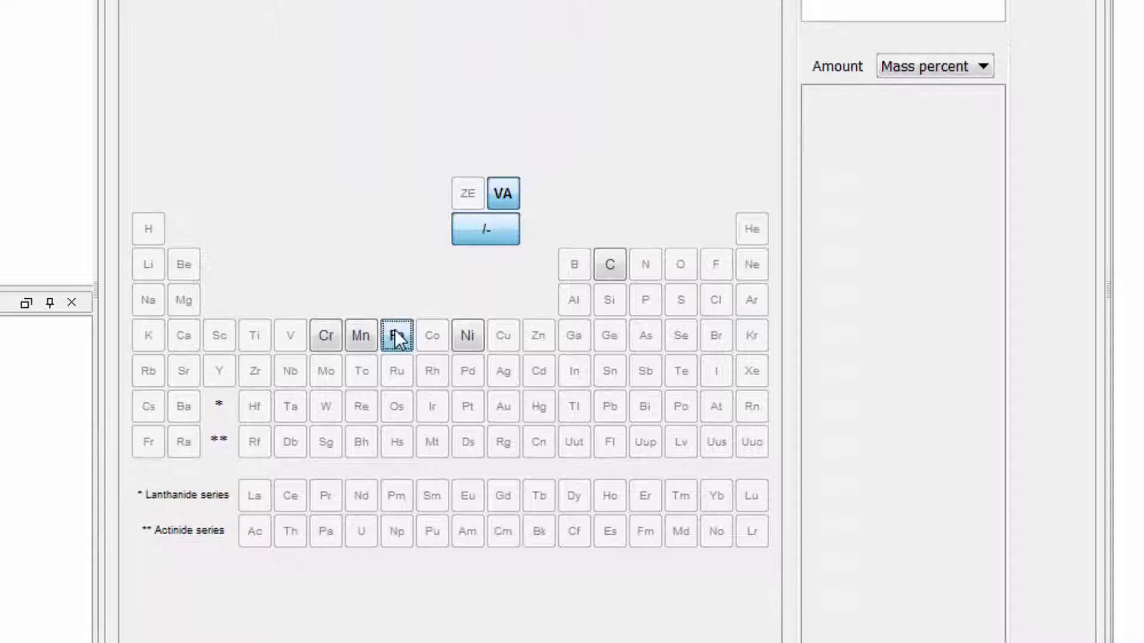
left_click(327, 334)
left_click(466, 331)
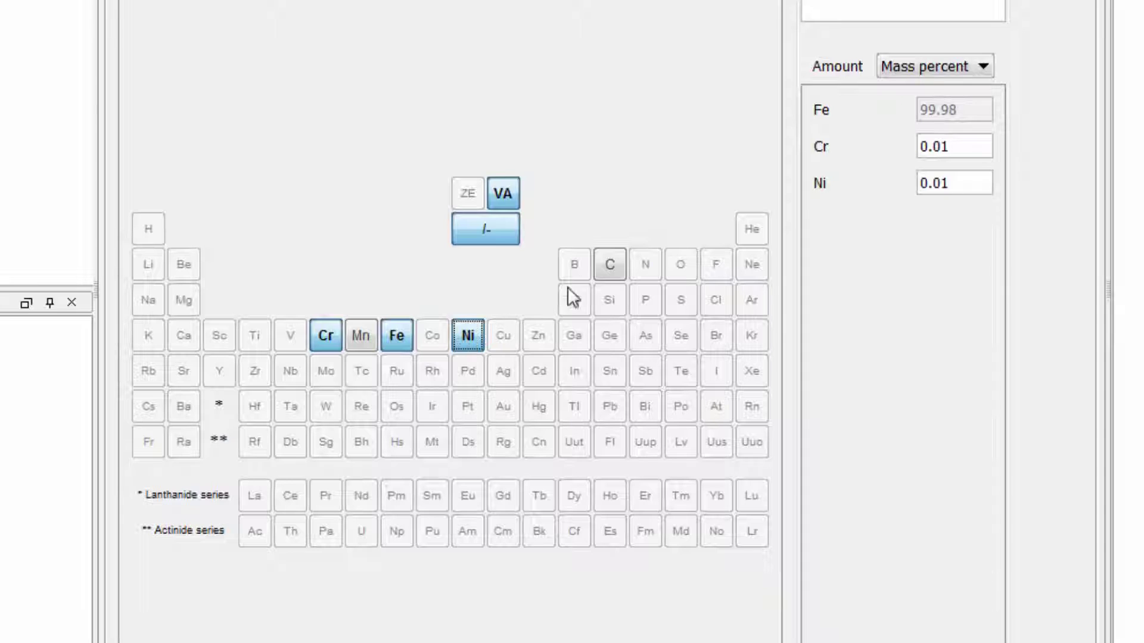
Add C and Mn, then deselect both so the system remains Fe, Cr and Ni.
left_click(610, 265)
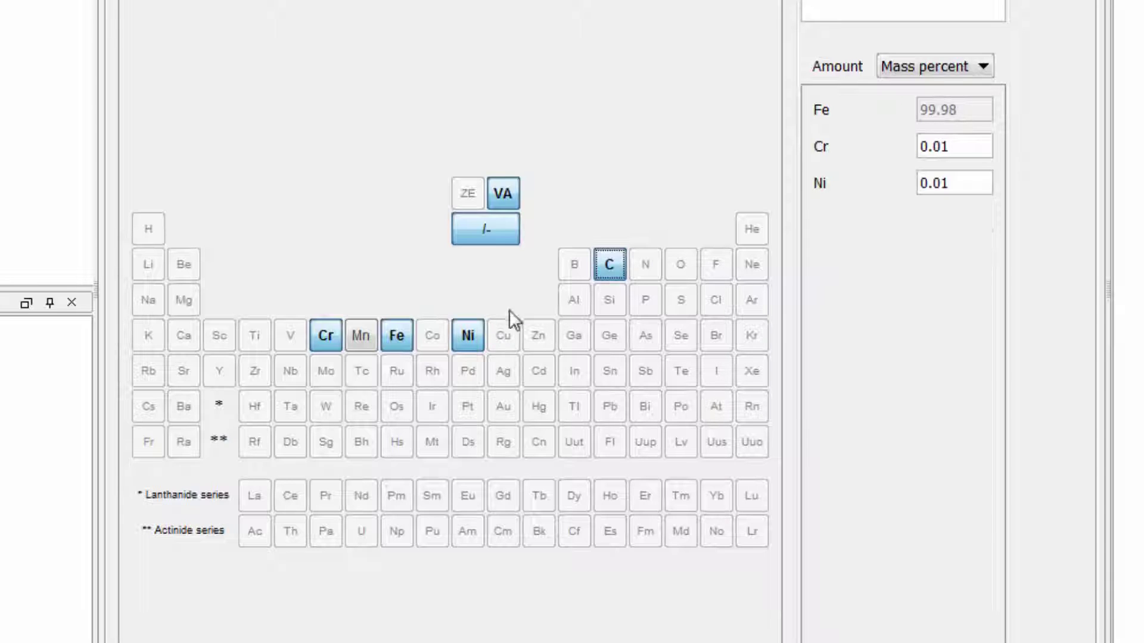
left_click(361, 338)
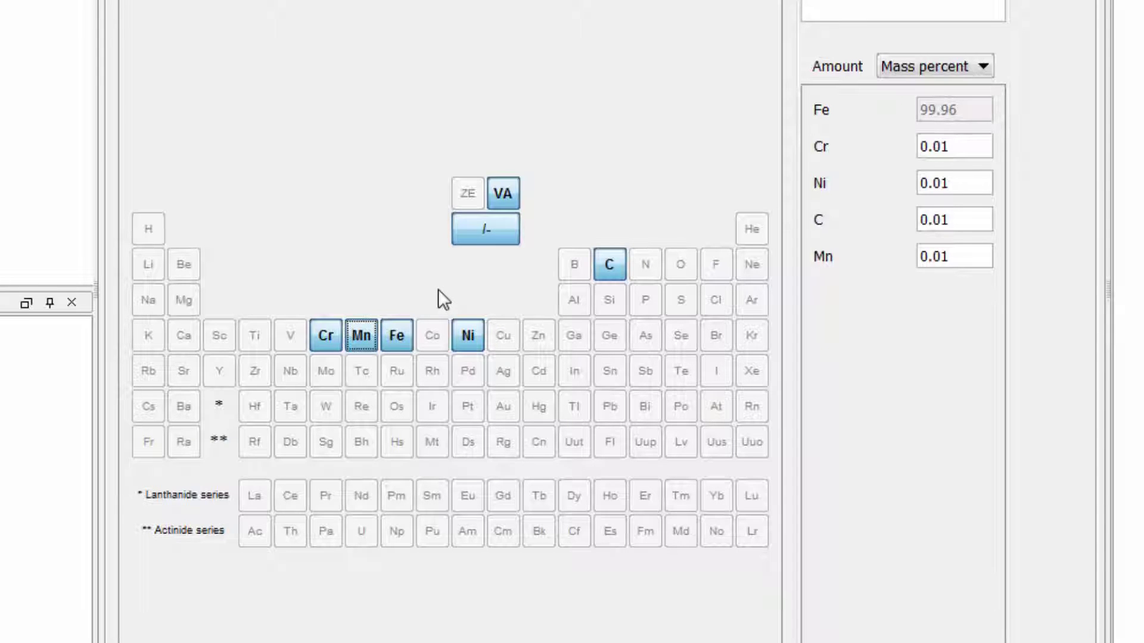
left_click(362, 336)
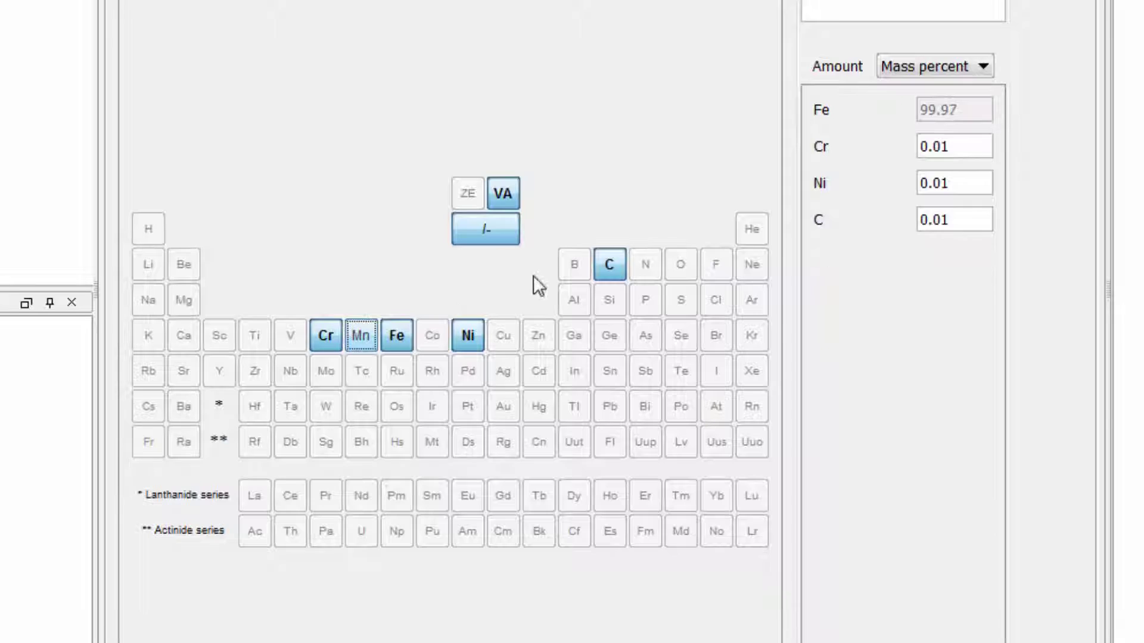
left_click(611, 264)
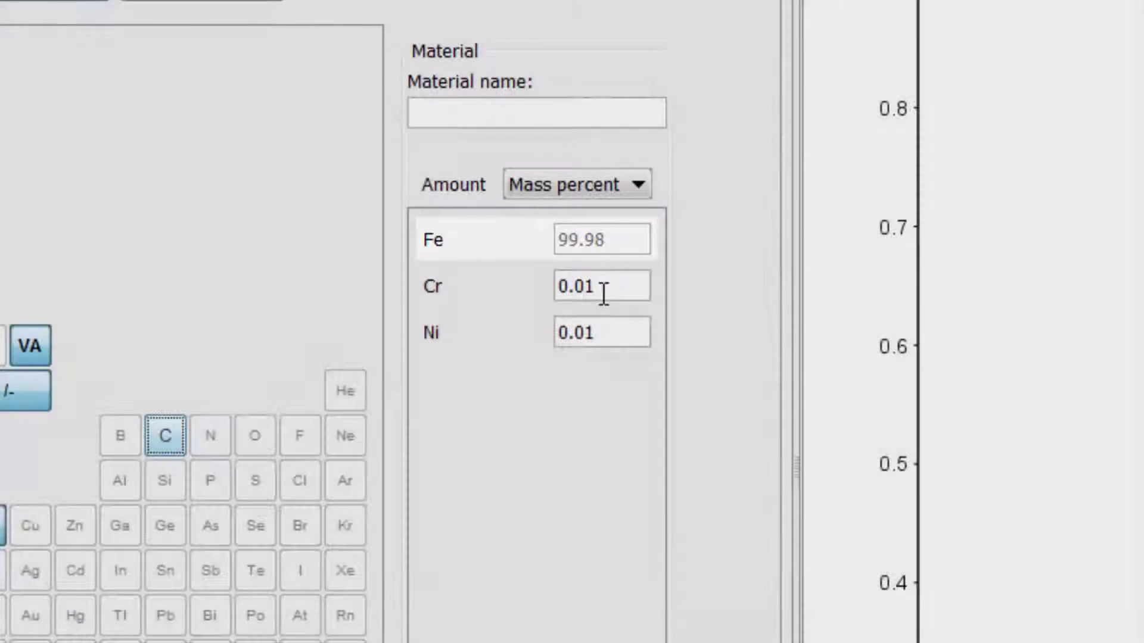
Set Cr to 18 and Ni to 8 mass percent, leaving Fe at 74.
left_click_drag(597, 285, 566, 286)
type("0.01")
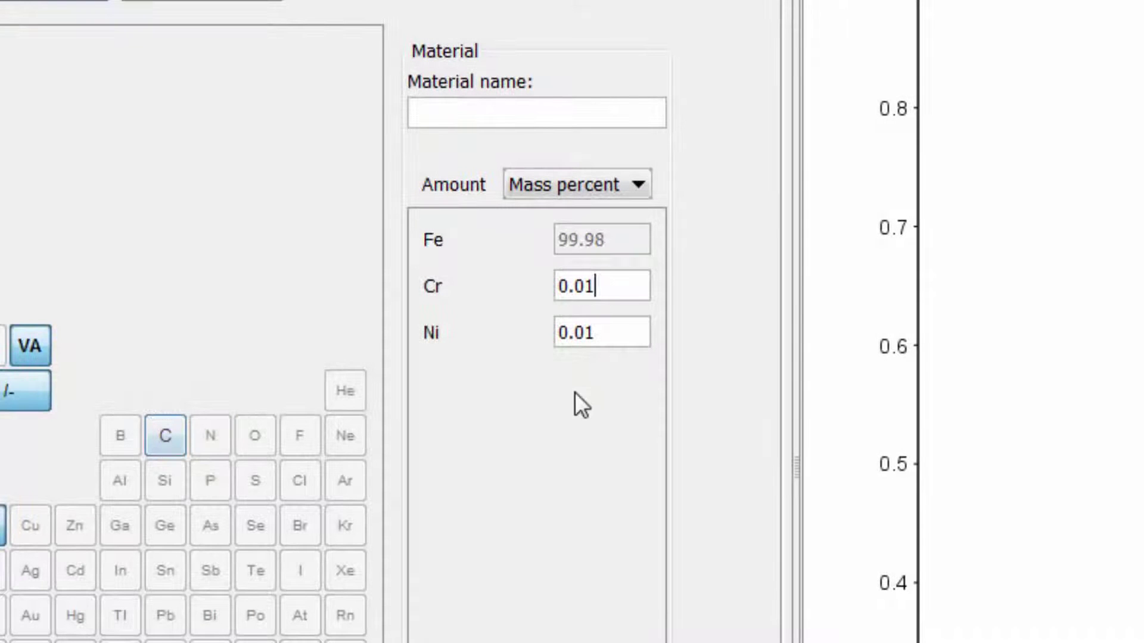
key("BackSpace")
key("BackSpace")
key("BackSpace")
key("BackSpace")
type("18")
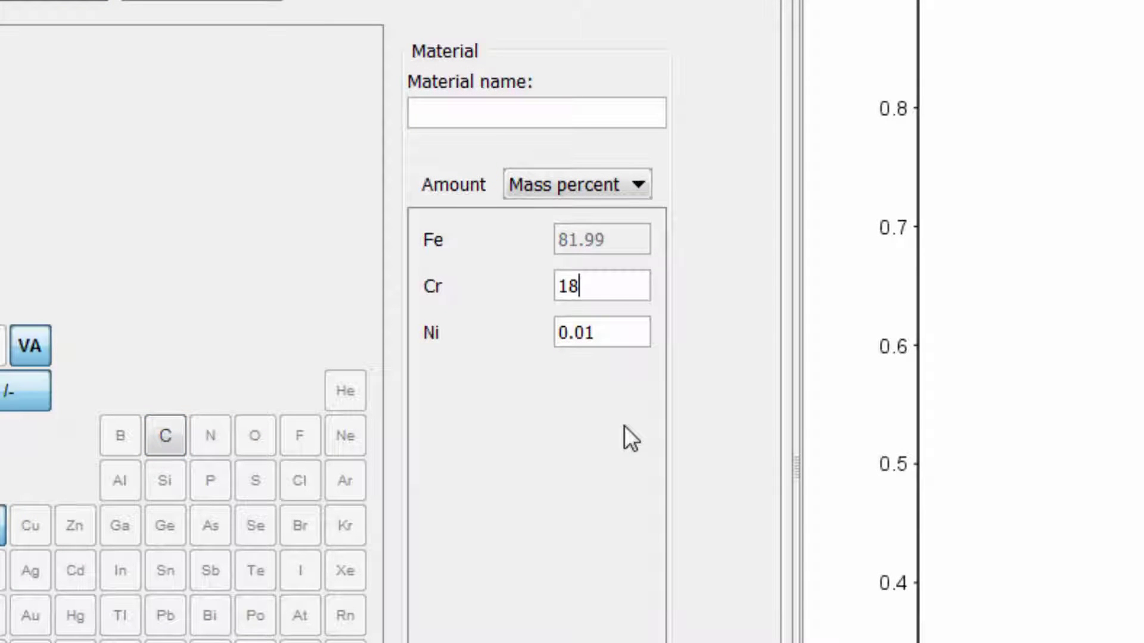
key("Tab")
key("Delete")
key("Delete")
key("Delete")
key("Delete")
type("8")
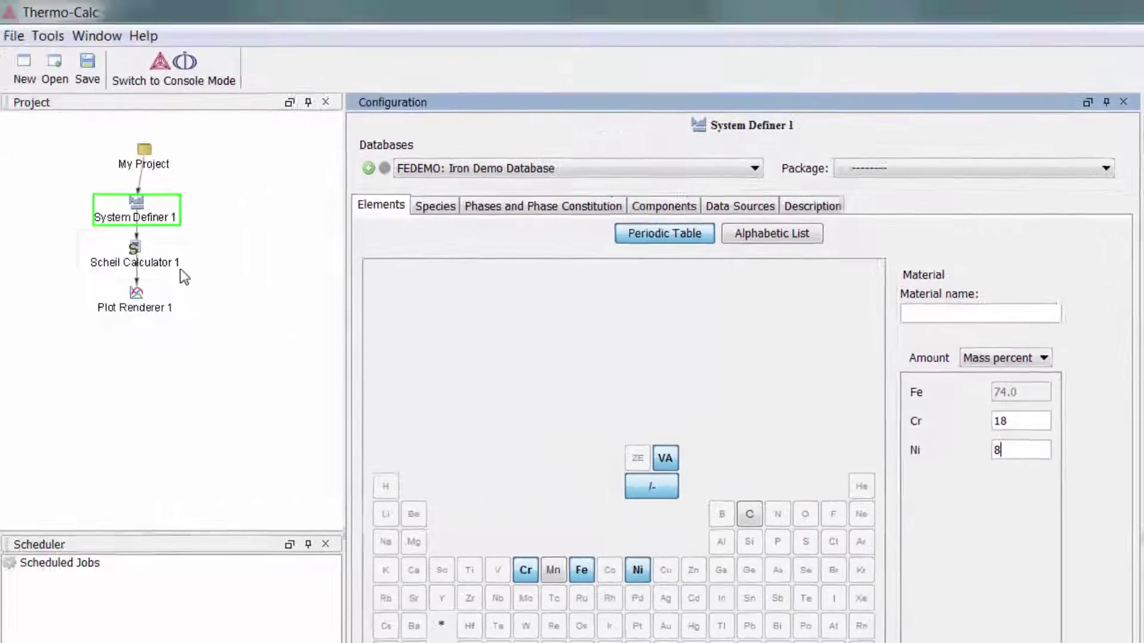
Show Scheil Calculator advanced options, keeping Kelvin units and LIQUID phase with global minimization on.
left_click(135, 257)
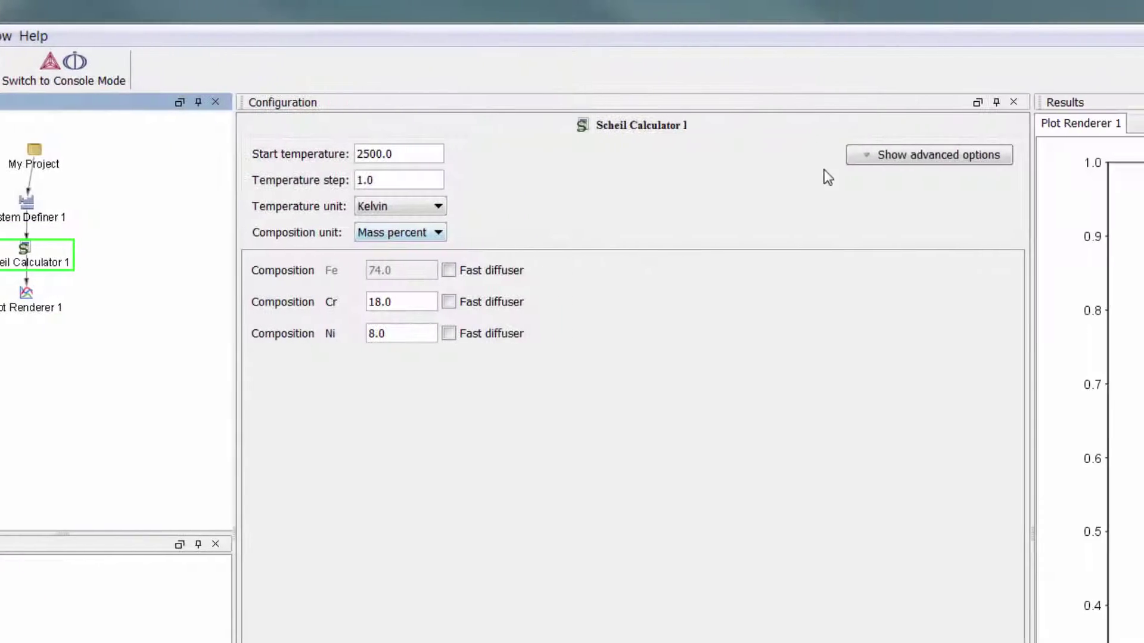
left_click(790, 156)
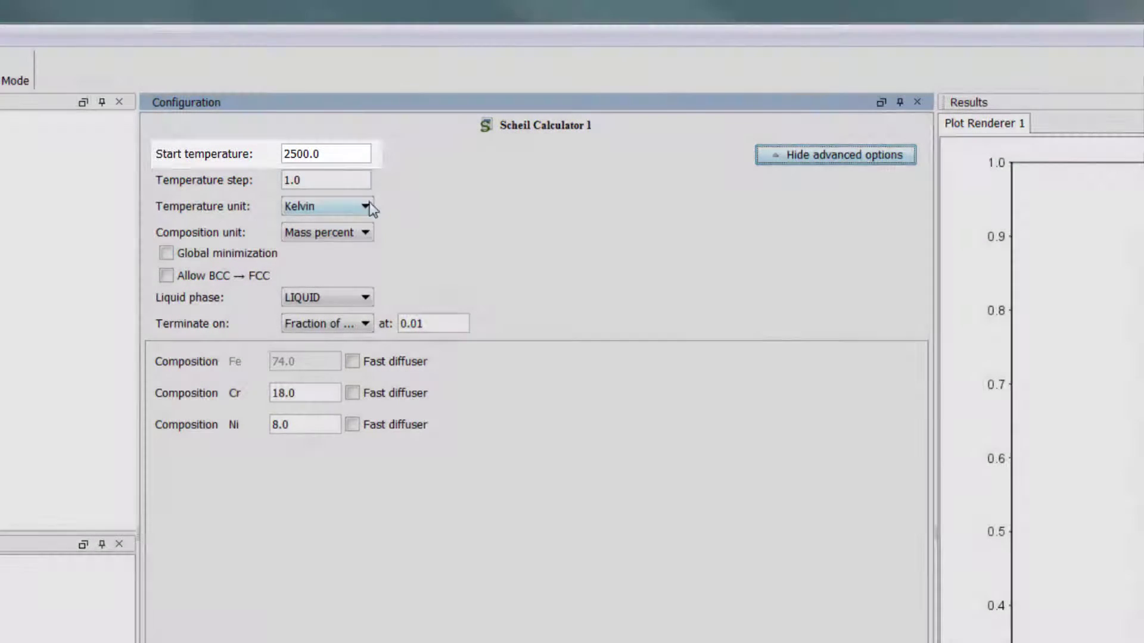
left_click(366, 206)
left_click(288, 224)
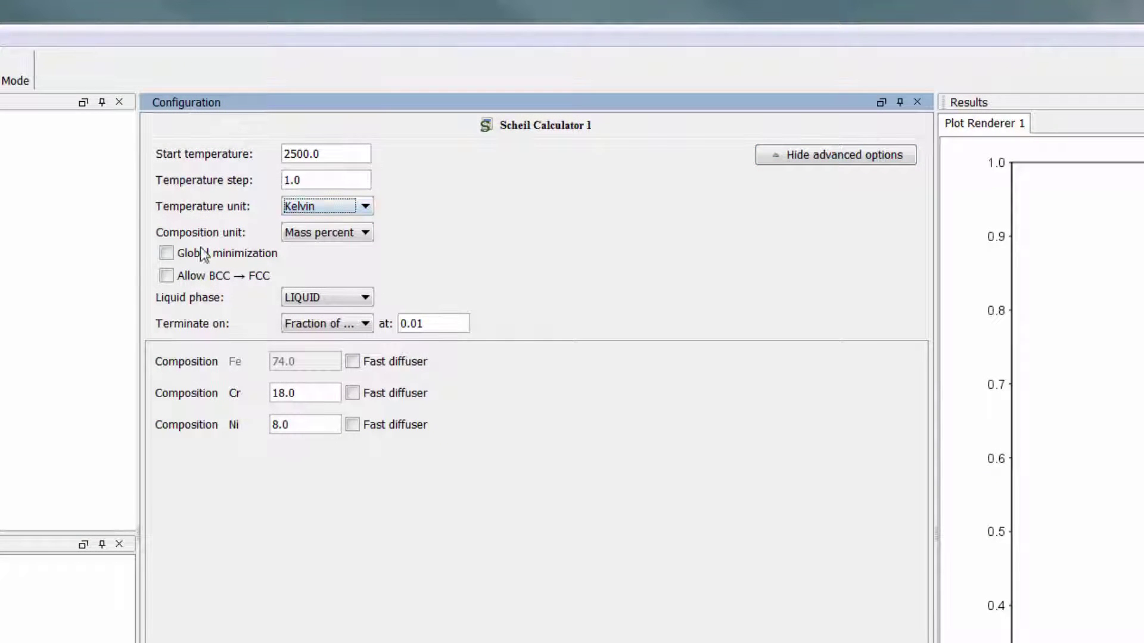
left_click(177, 256)
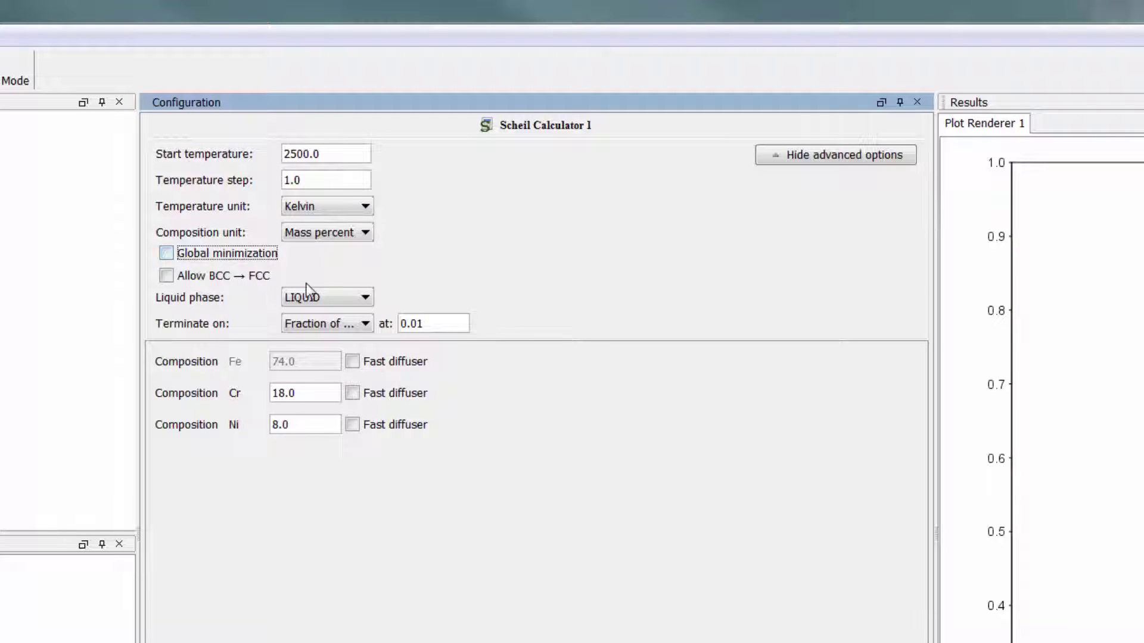
left_click(324, 295)
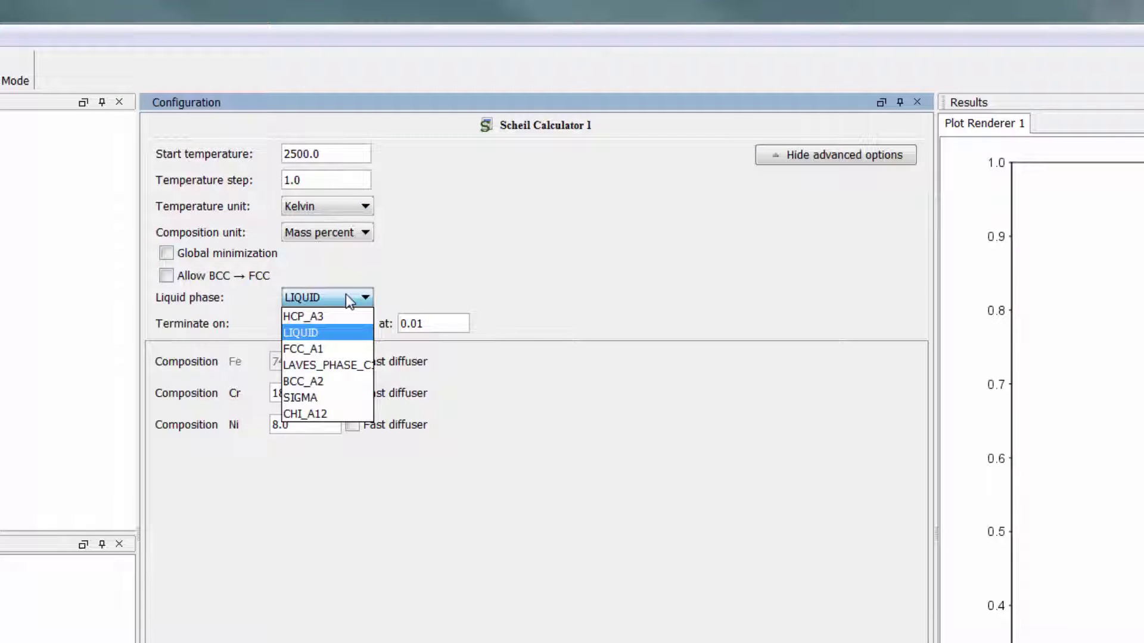
left_click(346, 294)
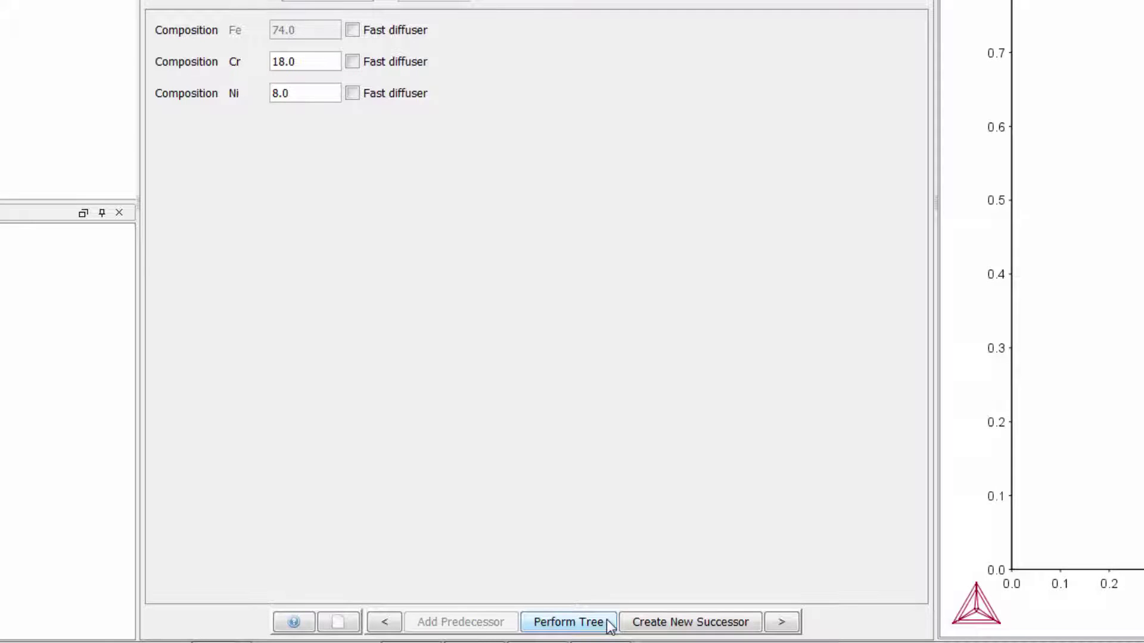
Run Perform Tree to plot temperature versus mole fraction of solid for Fe-18Cr-8Ni.
left_click(608, 622)
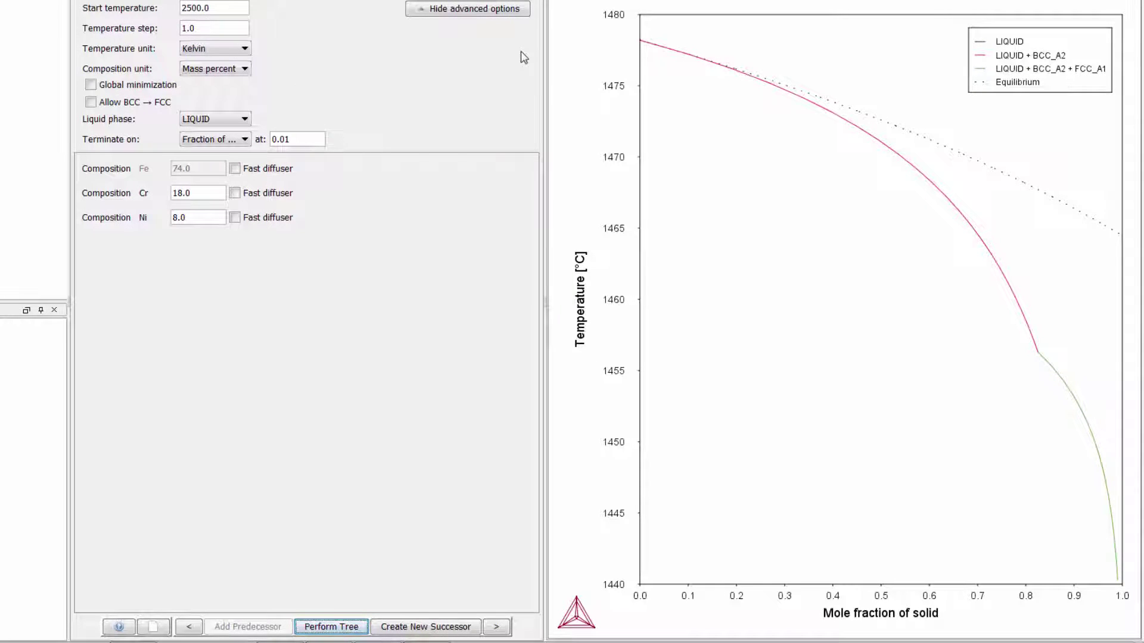
left_click_drag(604, 32, 1059, 396)
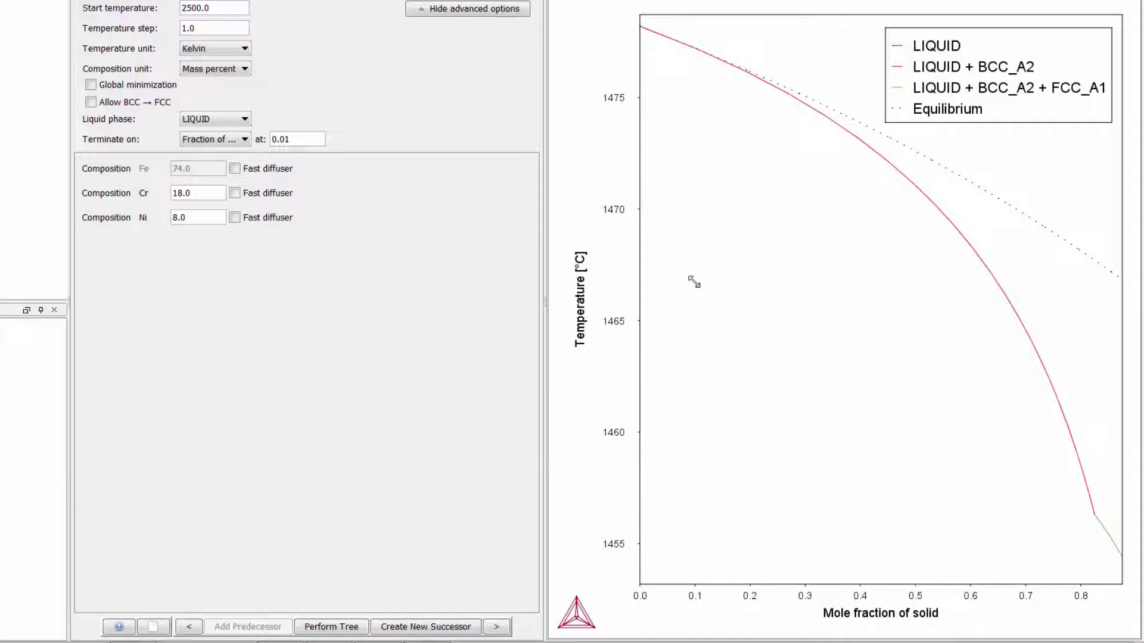
left_click_drag(727, 396, 688, 280)
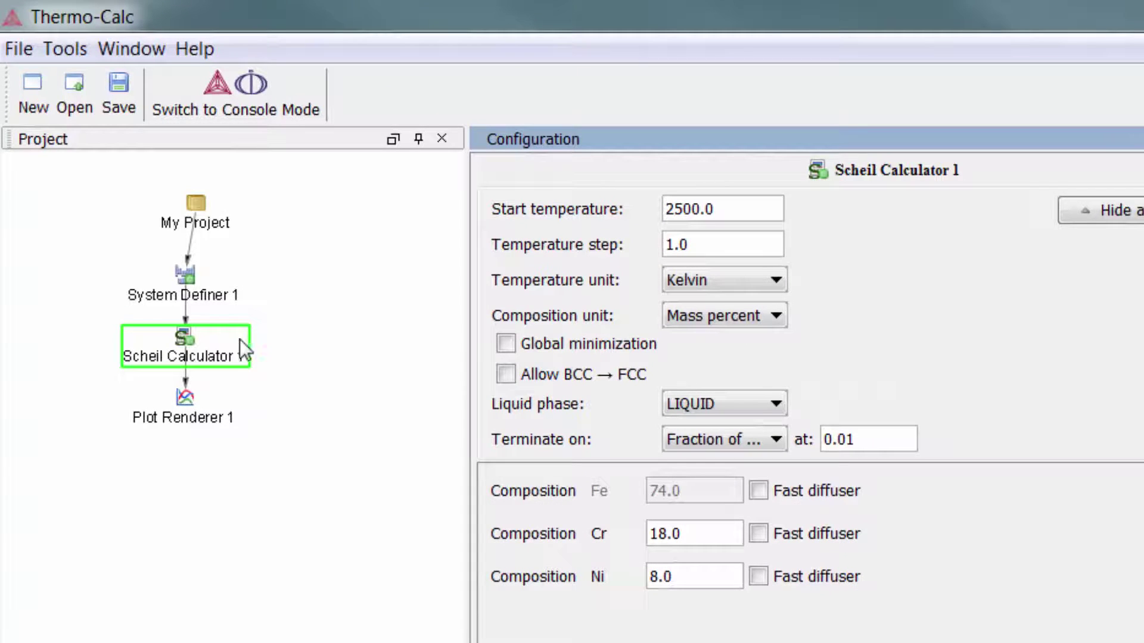
Create a Table Renderer as a new successor to Scheil Calculator 1.
right_click(205, 339)
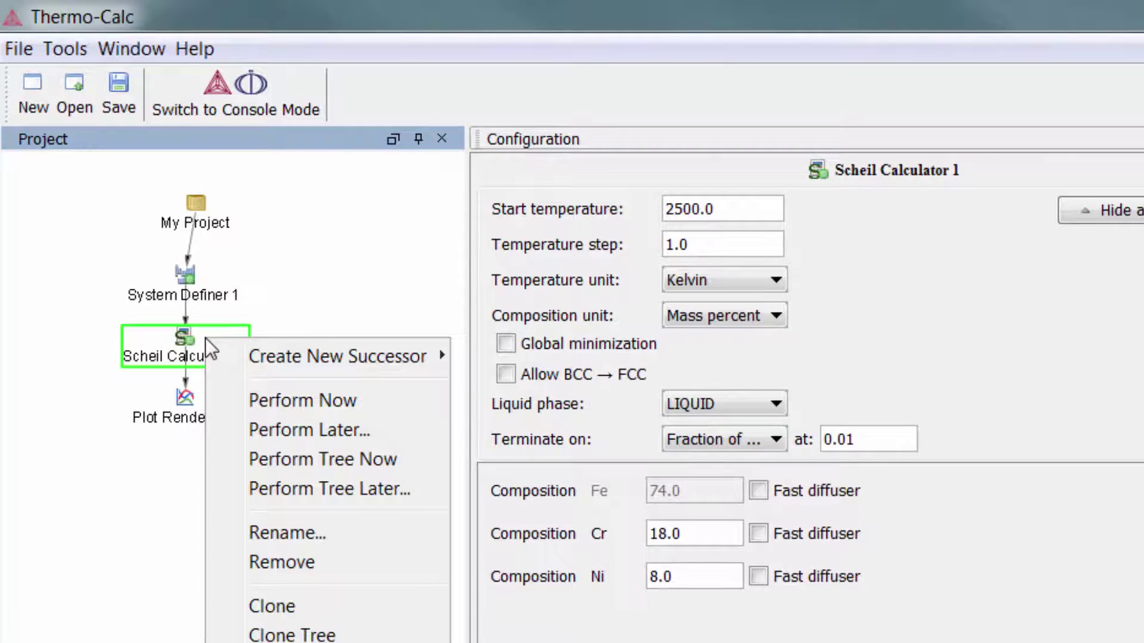
mouse_move(337, 357)
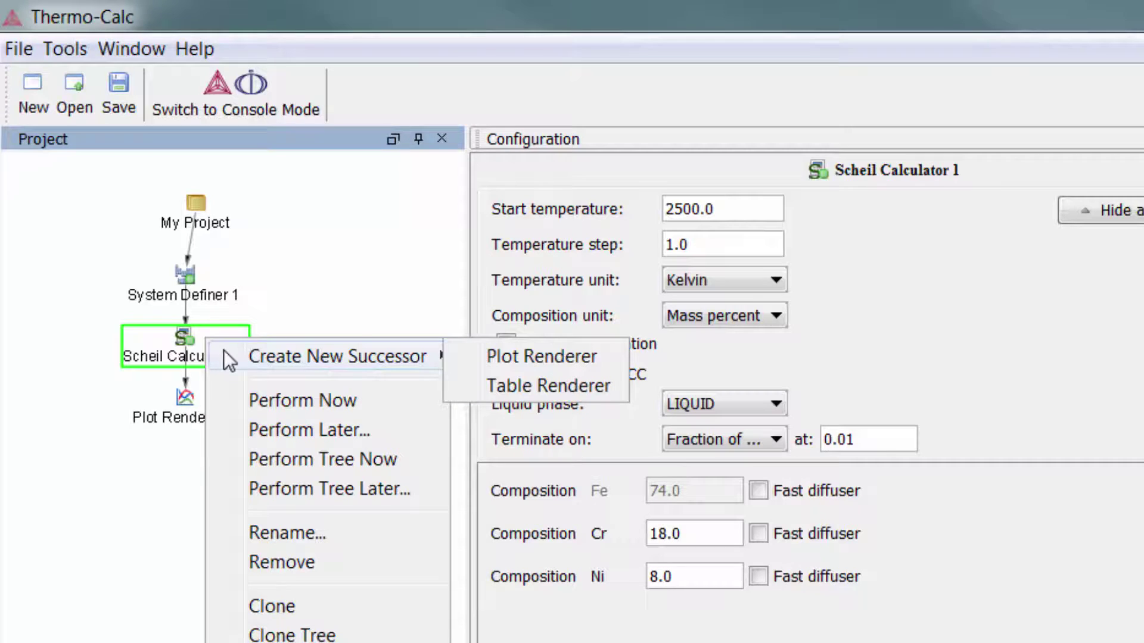
left_click(465, 388)
Bring up Table Renderer 1's actions to perform it and show solid fraction versus Celsius temperature.
right_click(64, 407)
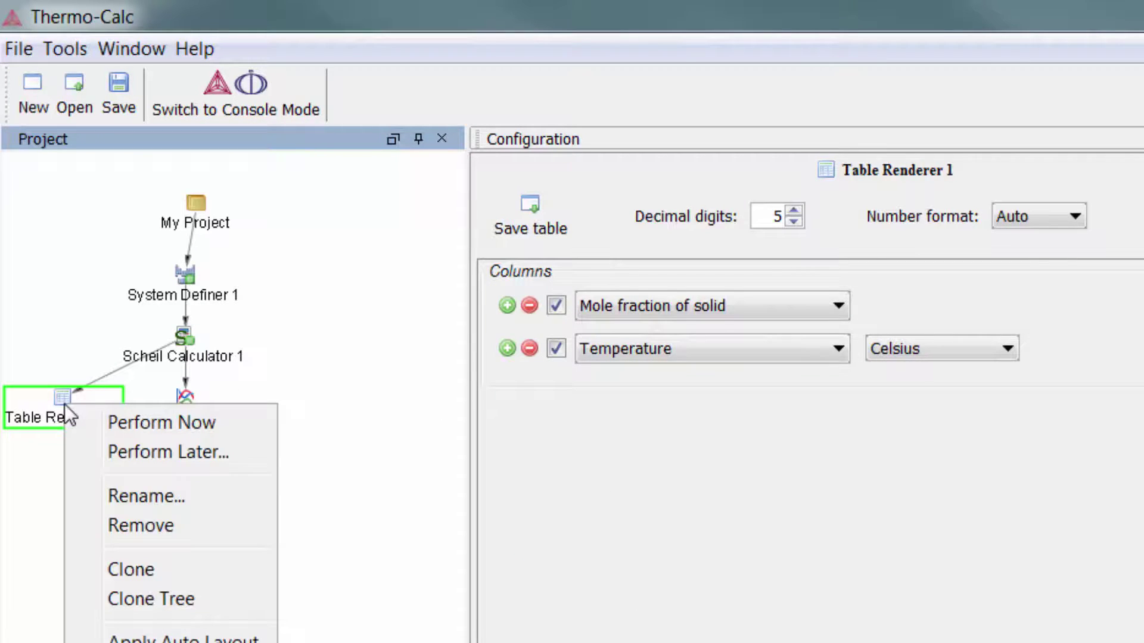